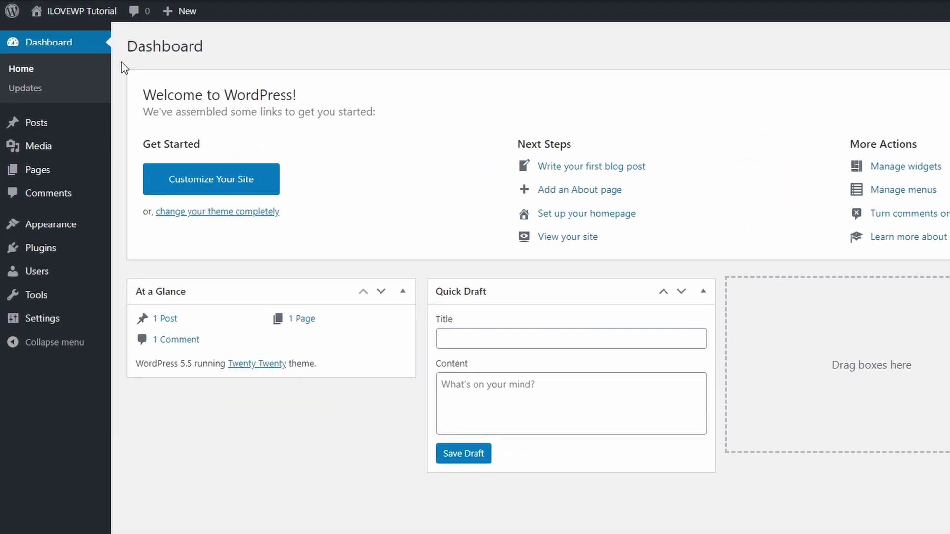
Search the theme directory for NewsToday from Appearance > Themes > Add New.
mouse_move(78, 231)
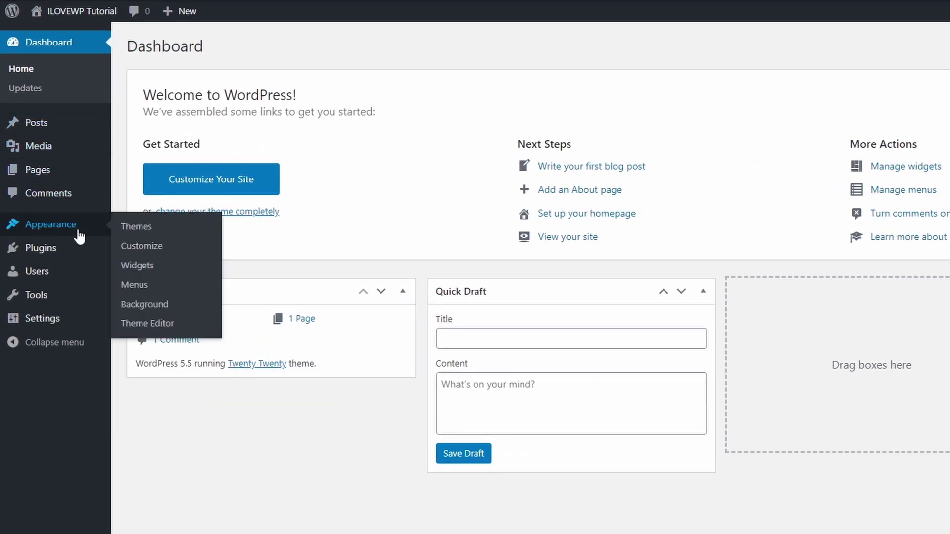
click(134, 228)
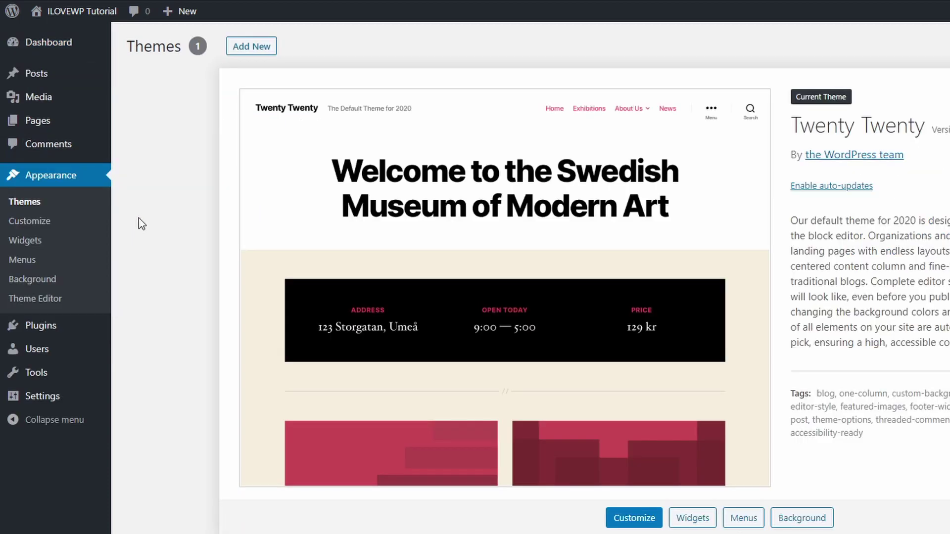
click(254, 46)
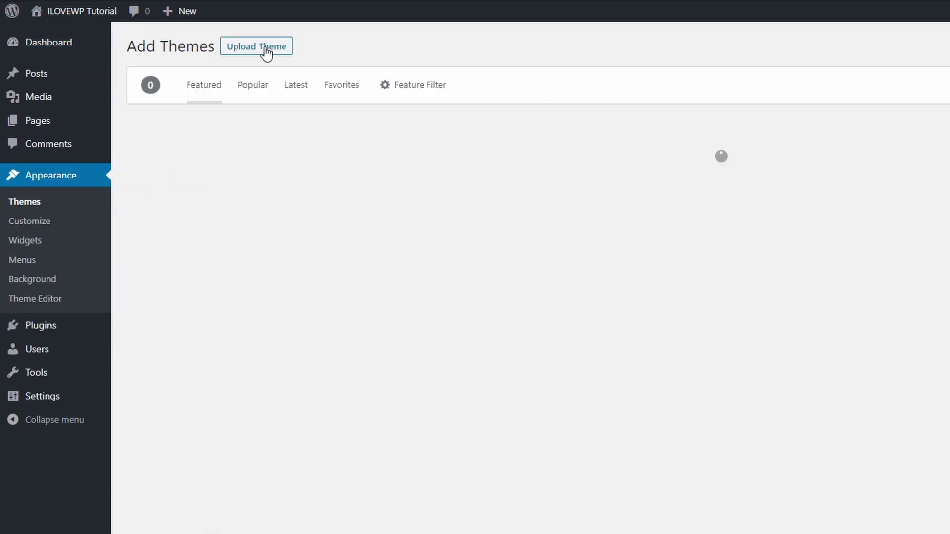
click(779, 86)
text(NewsToday)
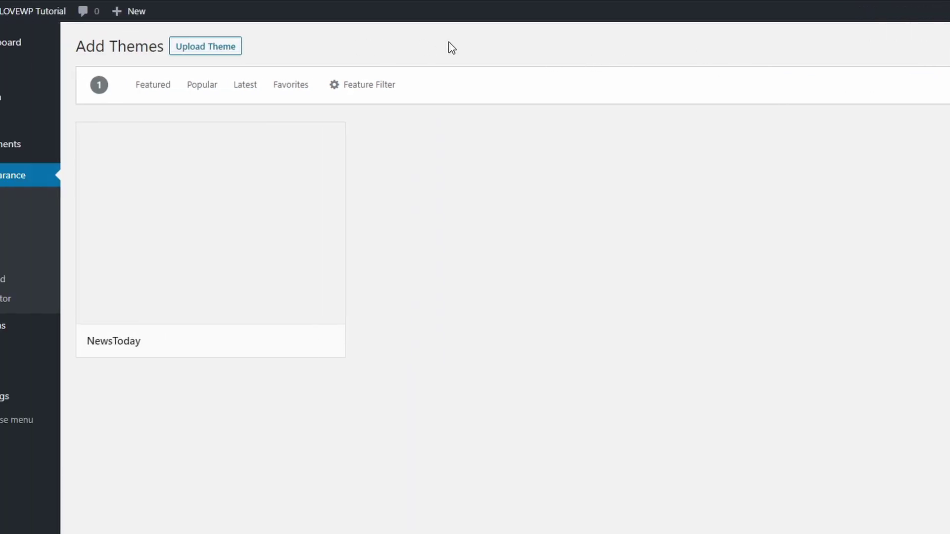
Install the NewsToday theme and activate it.
mouse_move(313, 340)
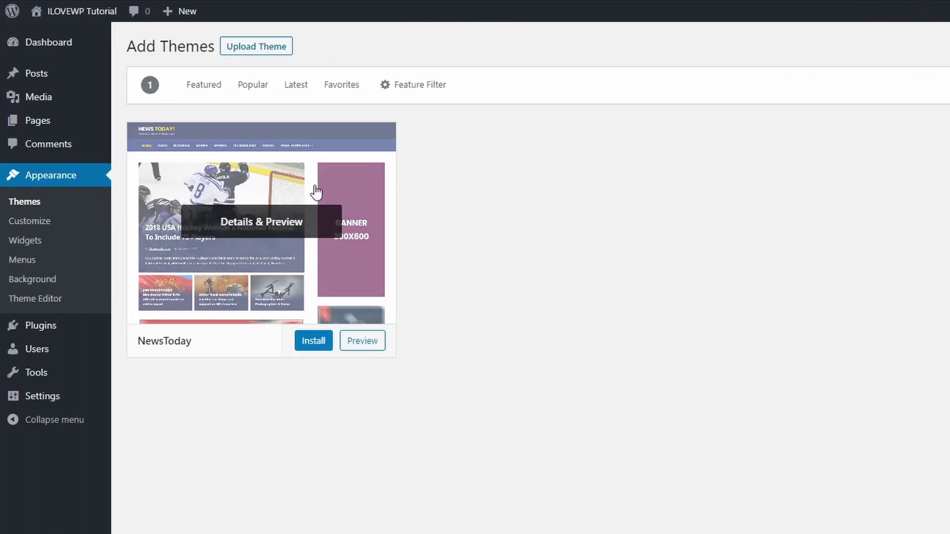
click(313, 345)
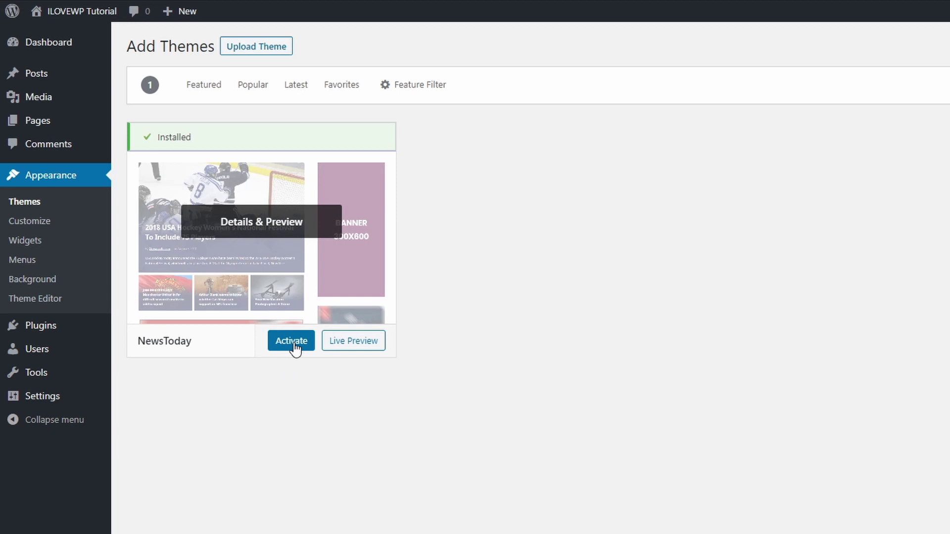
click(294, 346)
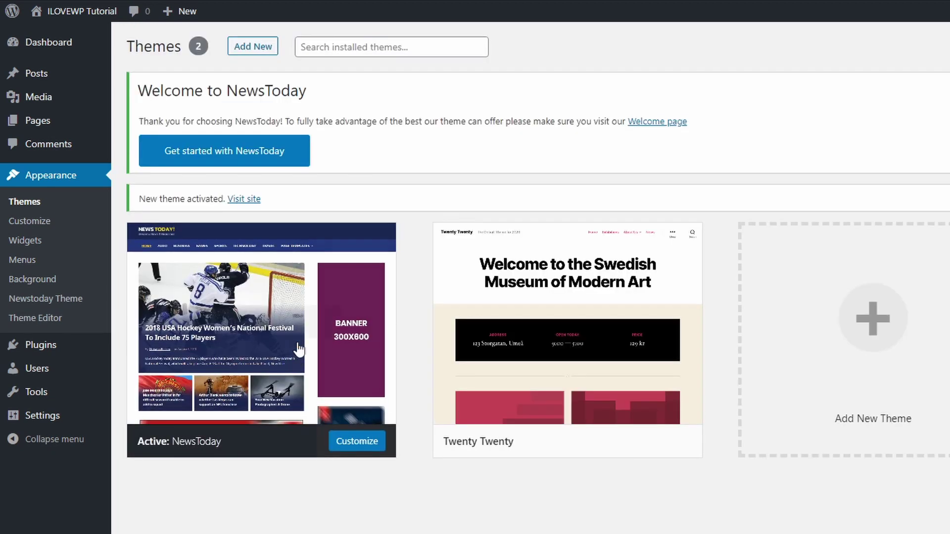
Visit the live site and scroll through the front page rendered in NewsToday.
click(87, 15)
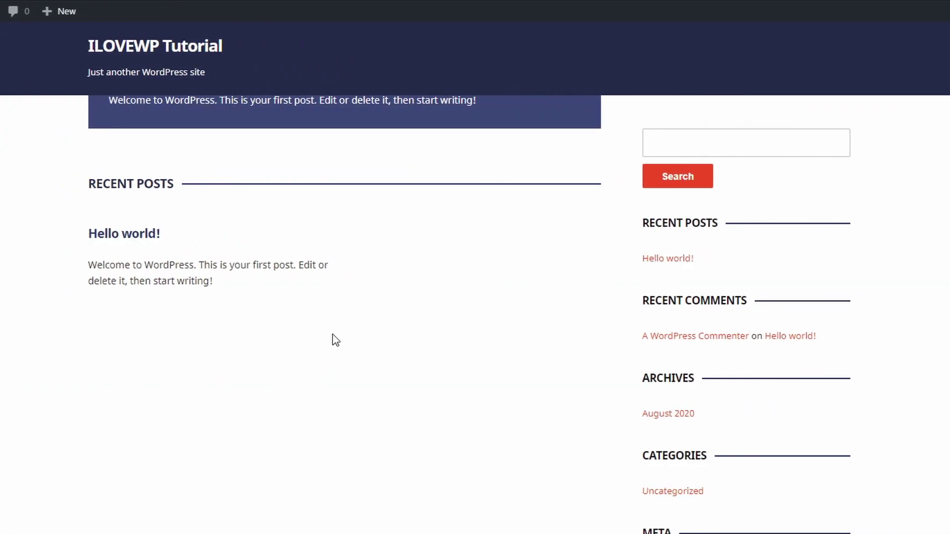
scroll(334, 340, down, 2)
scroll(334, 343, up, 2)
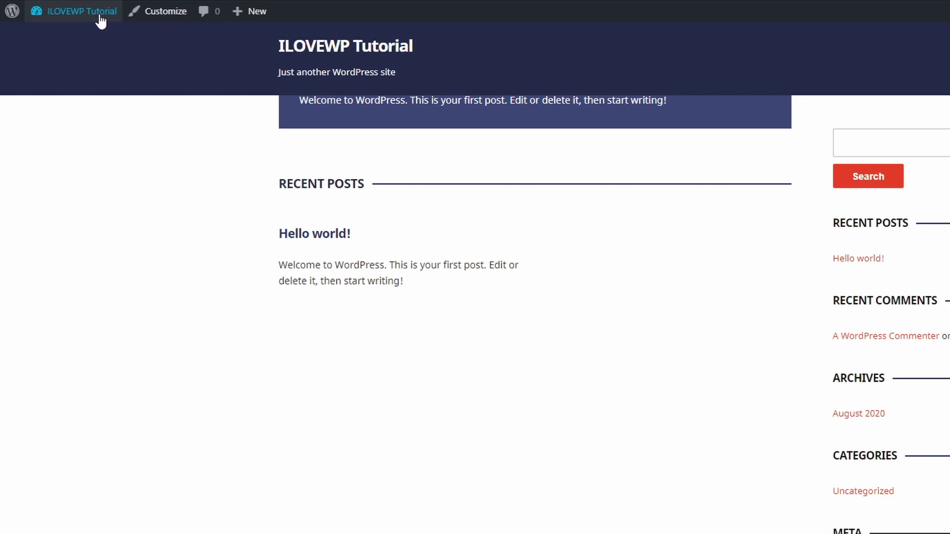
Delete the Search, Recent Posts and Recent Comments widgets from the Sidebar.
mouse_move(100, 20)
click(48, 72)
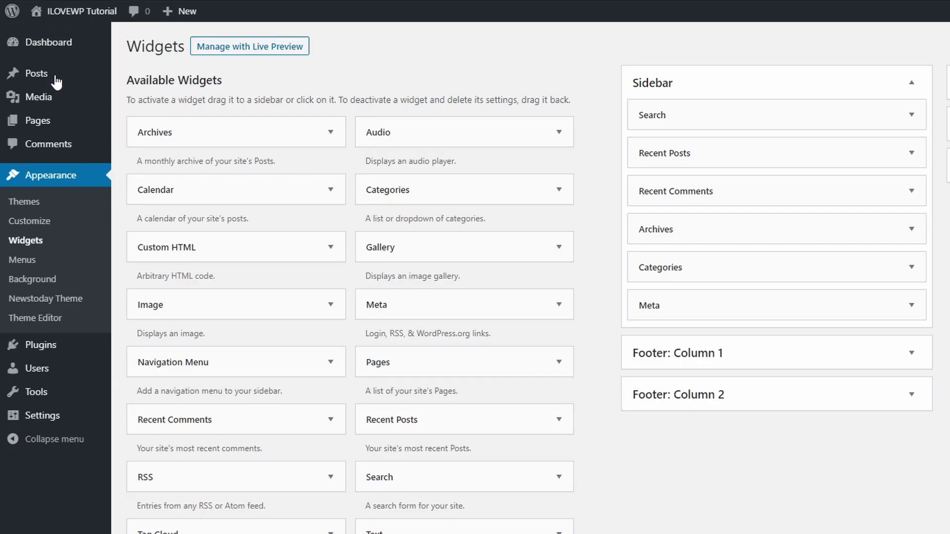
click(770, 110)
click(651, 200)
click(654, 237)
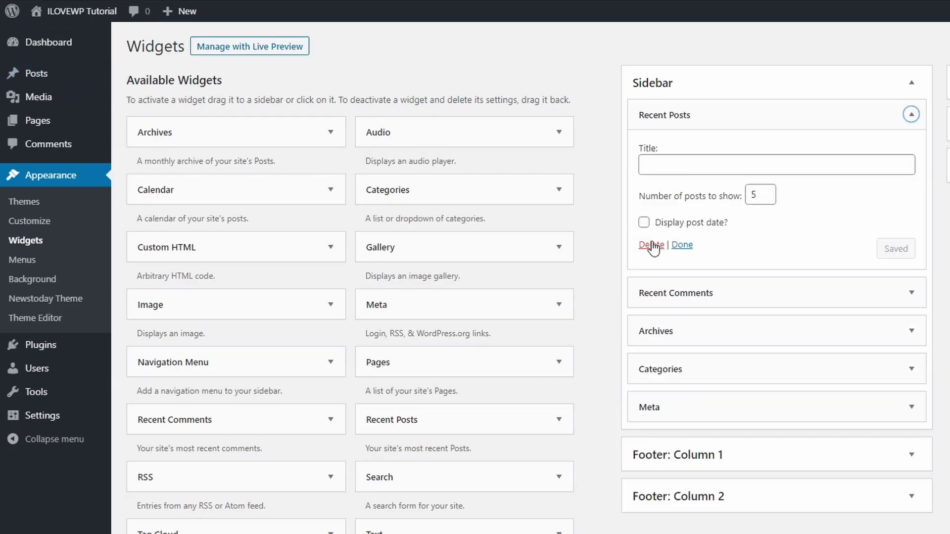
click(653, 242)
click(649, 228)
click(648, 221)
Delete the Archives, Categories and Meta widgets, then switch to the NewsToday Demo tab.
click(651, 230)
click(651, 232)
click(658, 188)
click(651, 248)
click(653, 208)
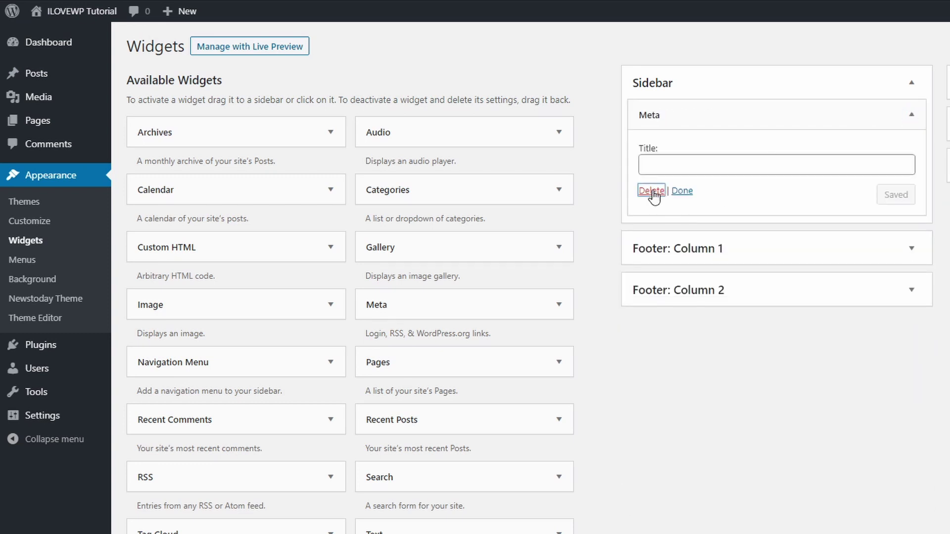
click(651, 194)
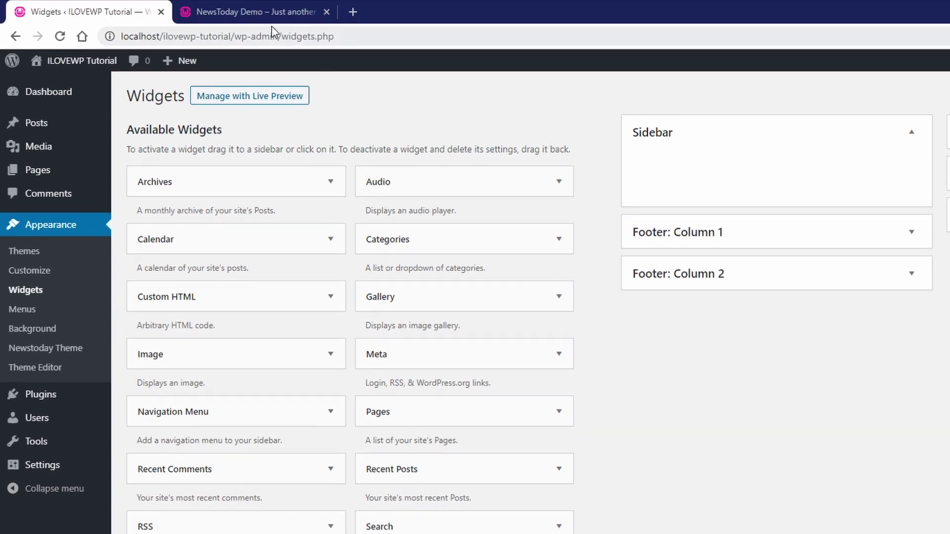
click(255, 15)
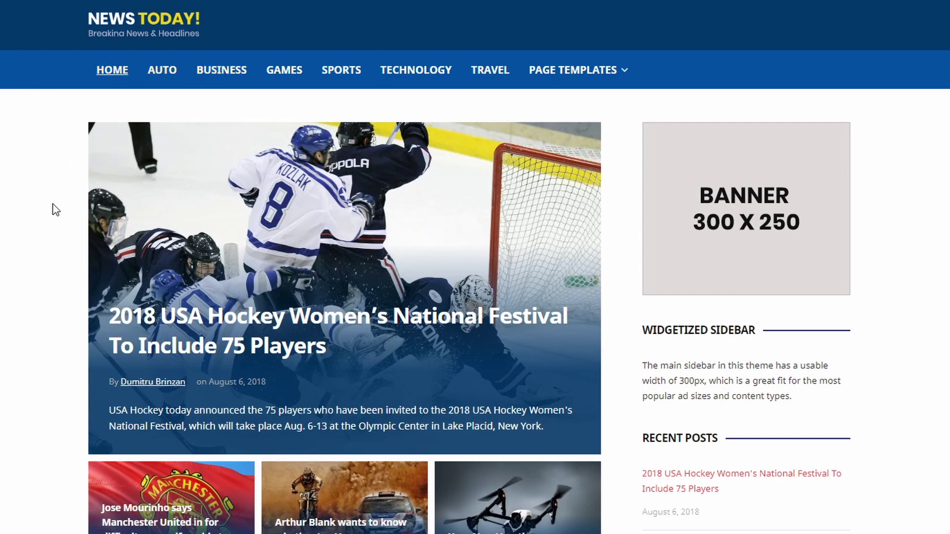
scroll(52, 209, down, 2)
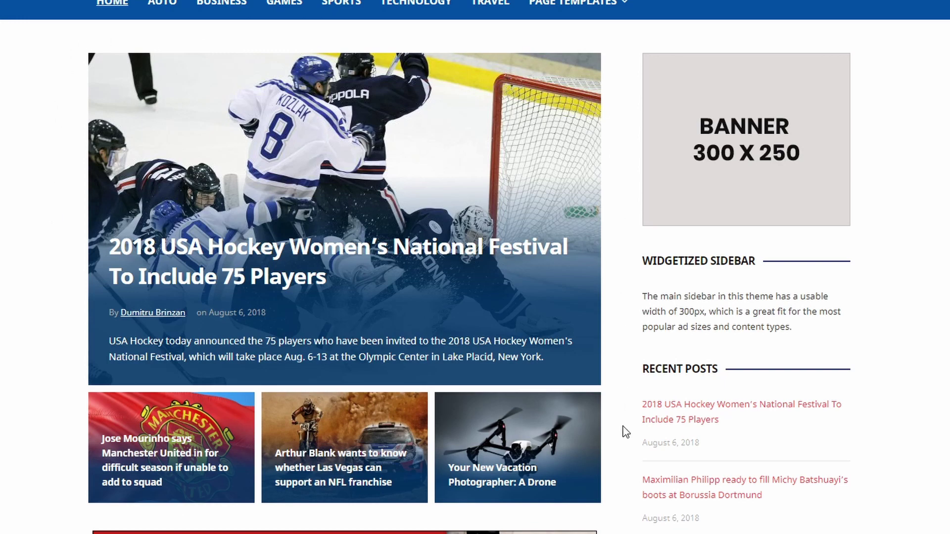
scroll(612, 442, down, 6)
scroll(612, 442, up, 8)
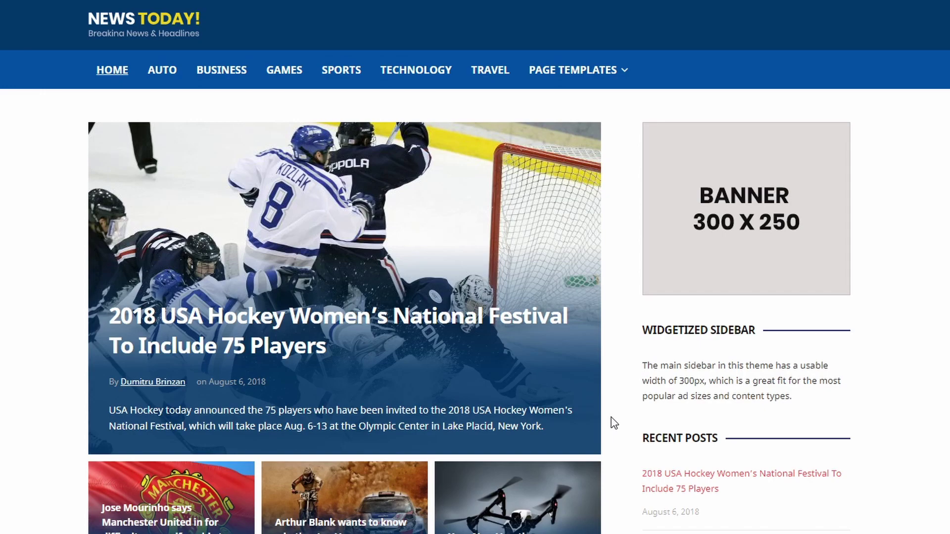
scroll(613, 422, down, 4)
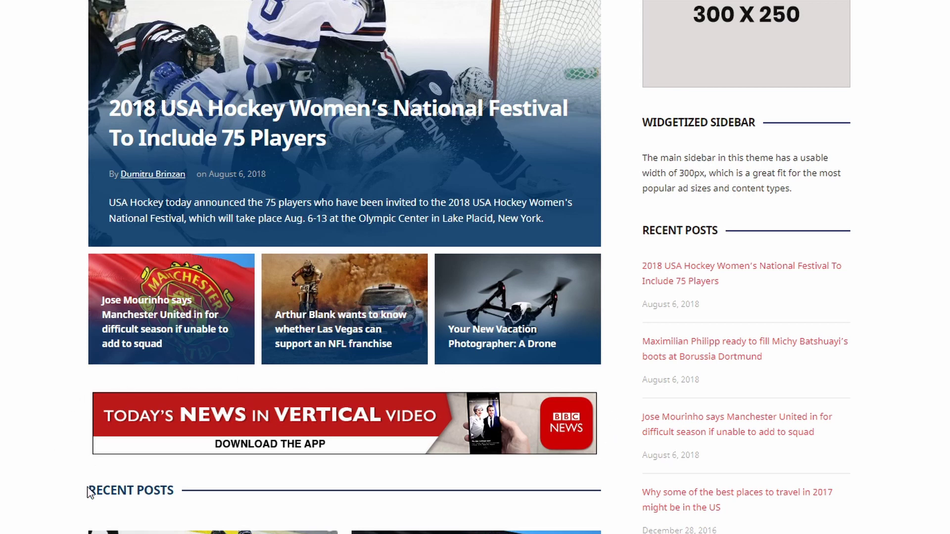
scroll(88, 488, down, 1)
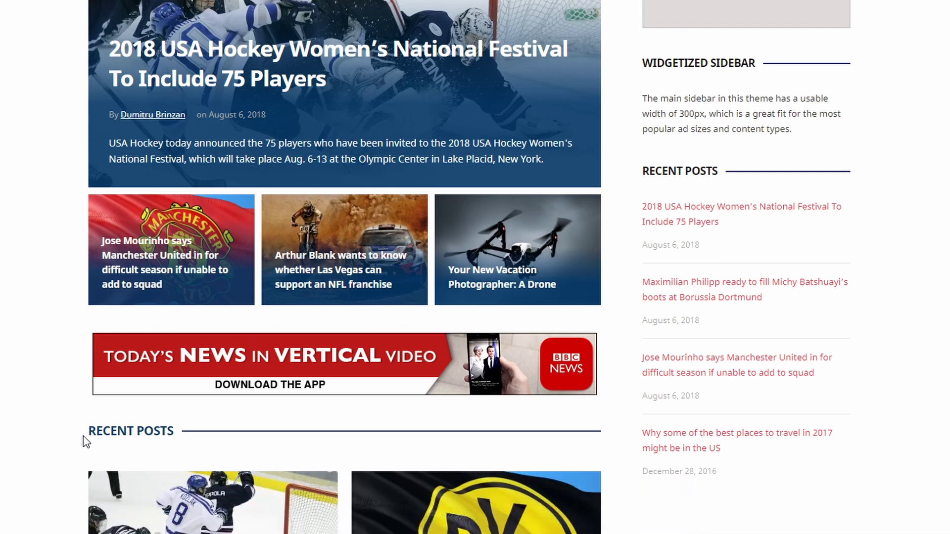
scroll(84, 438, down, 6)
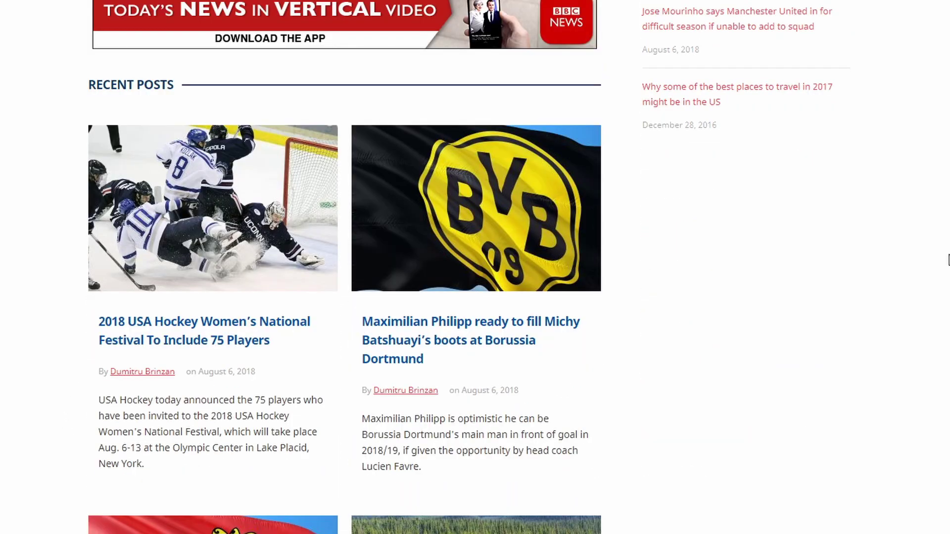
scroll(85, 396, down, 8)
scroll(949, 260, down, 9)
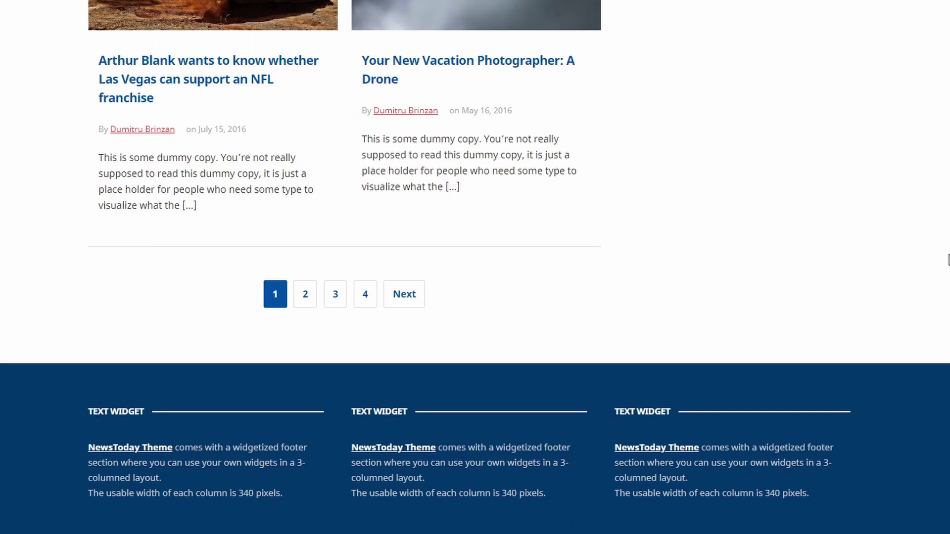
scroll(817, 305, up, 8)
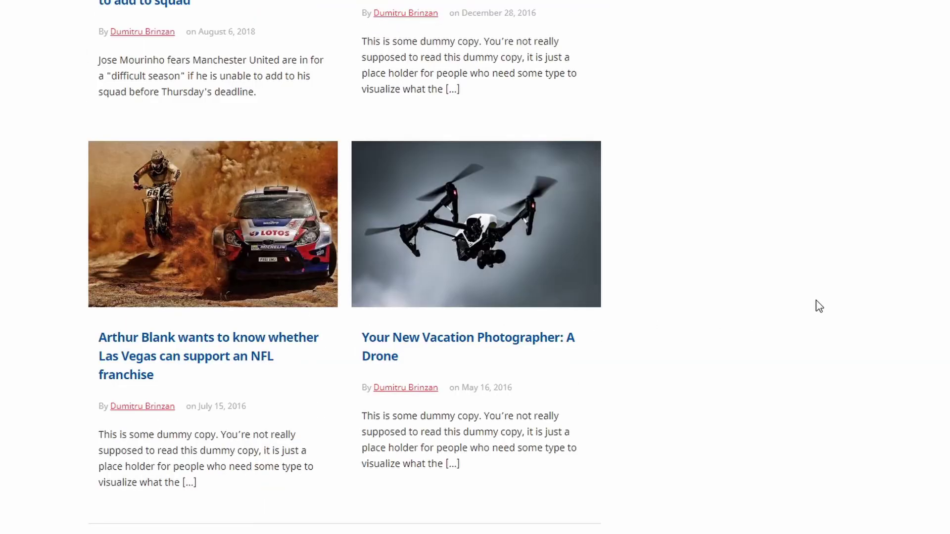
scroll(819, 304, up, 20)
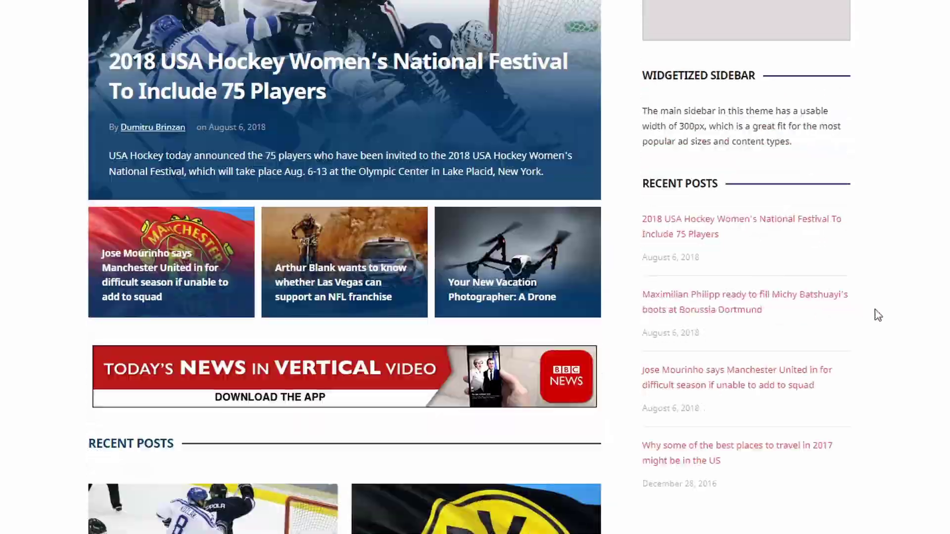
scroll(705, 173, up, 2)
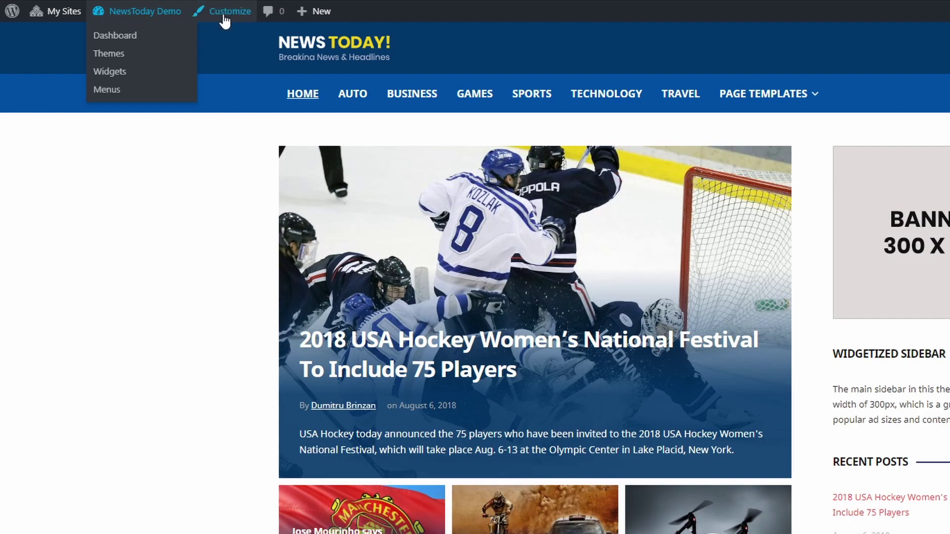
Replace the site logo with the NEWS TODAY image, without cropping, in Site Identity.
click(232, 15)
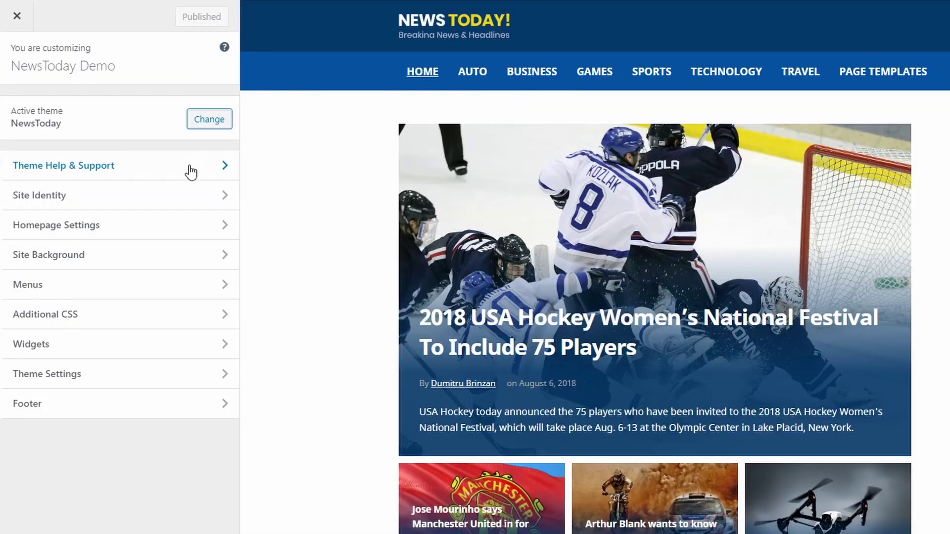
click(147, 195)
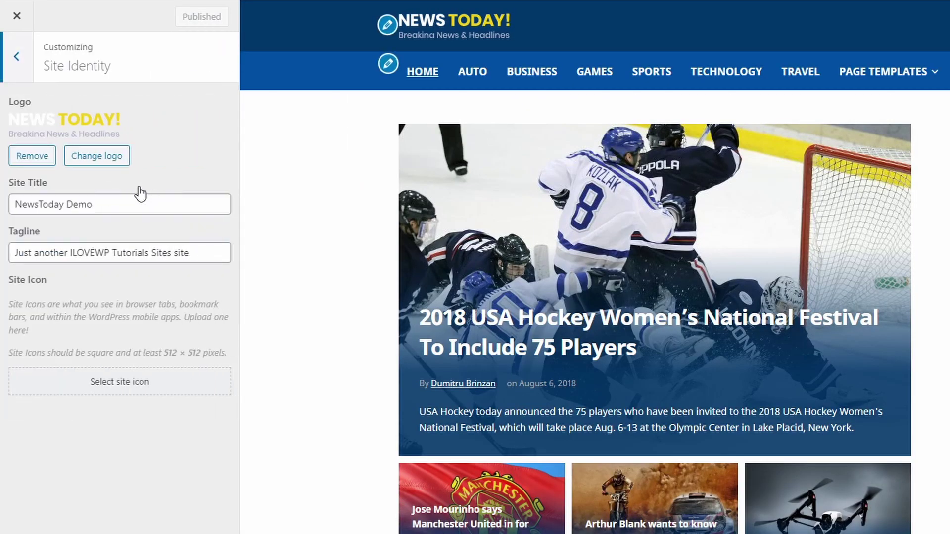
click(33, 156)
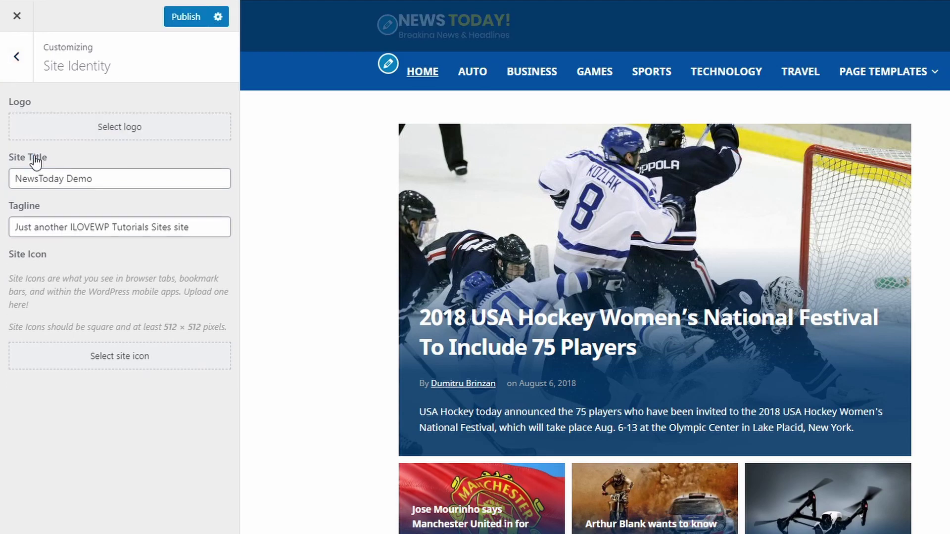
click(118, 128)
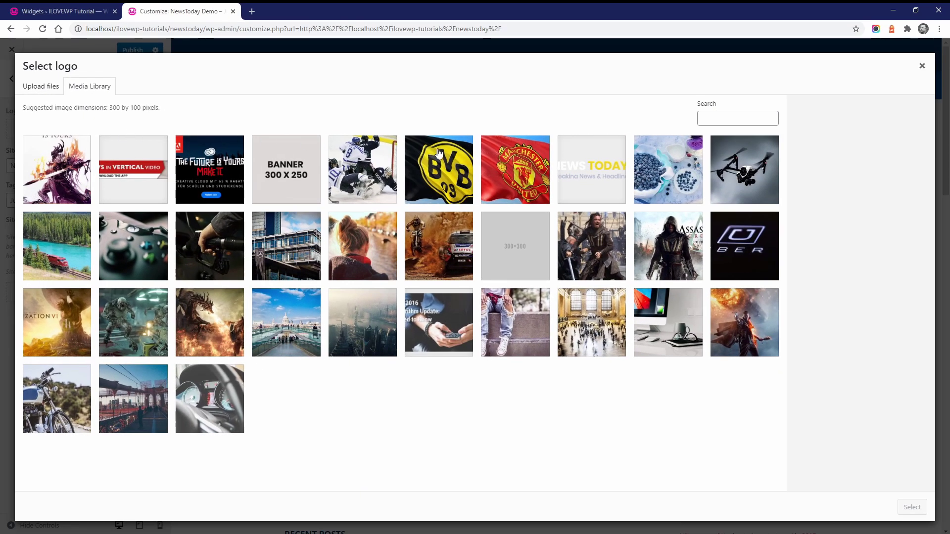
click(582, 174)
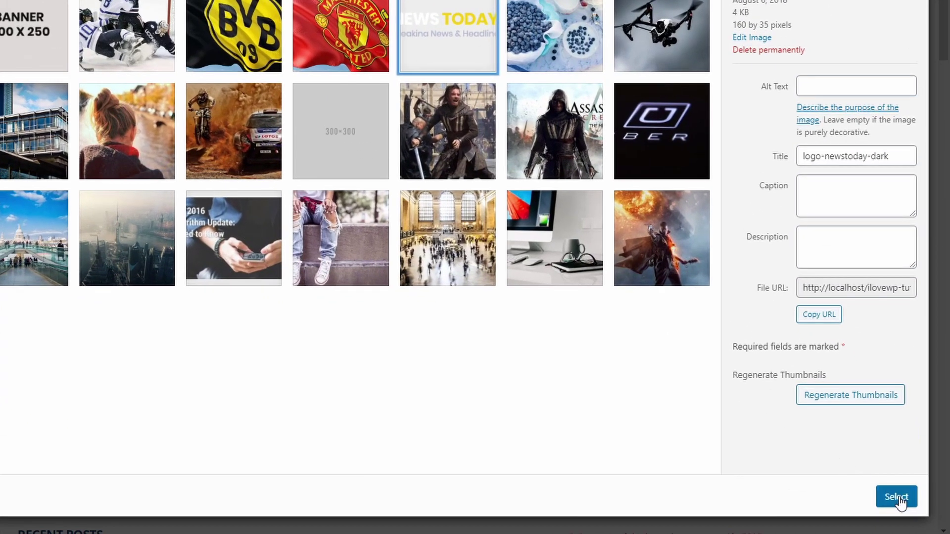
click(897, 497)
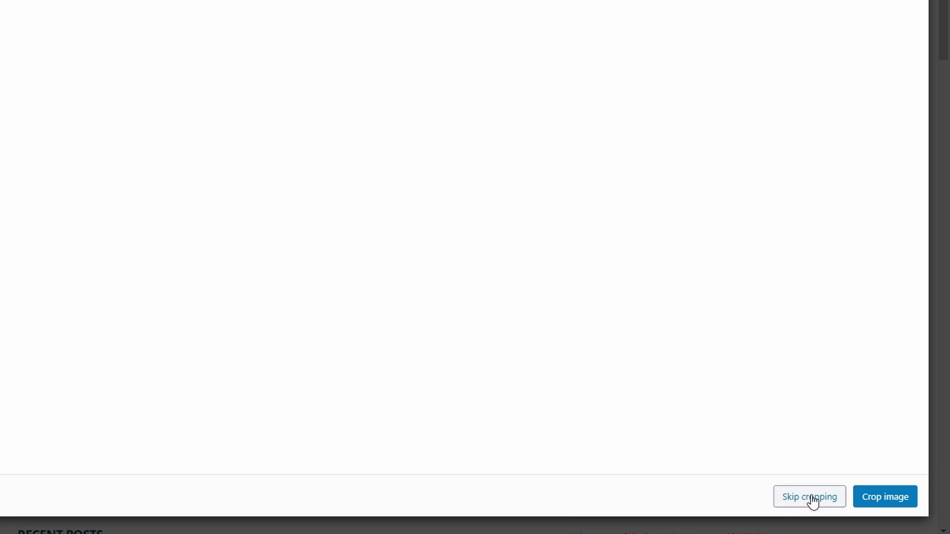
click(813, 498)
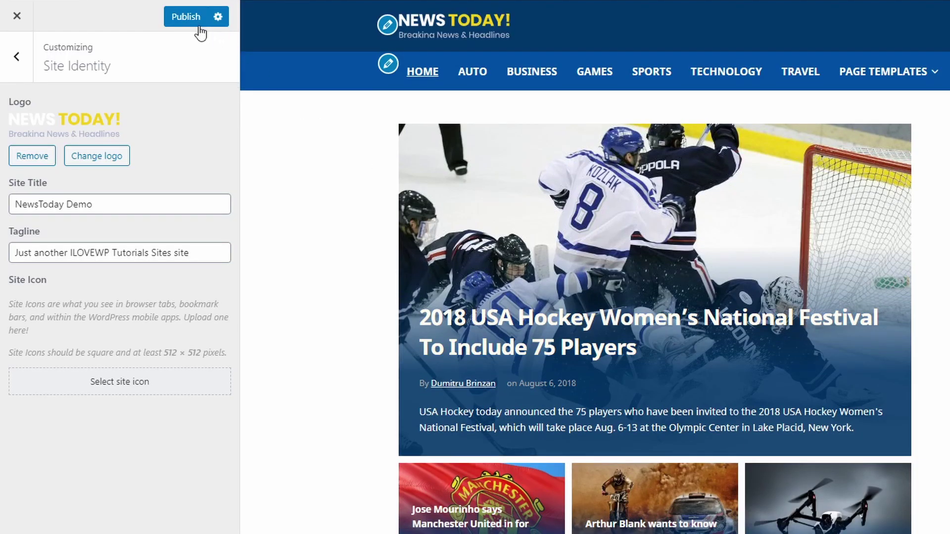
Publish the logo change and return to the live homepage.
click(187, 19)
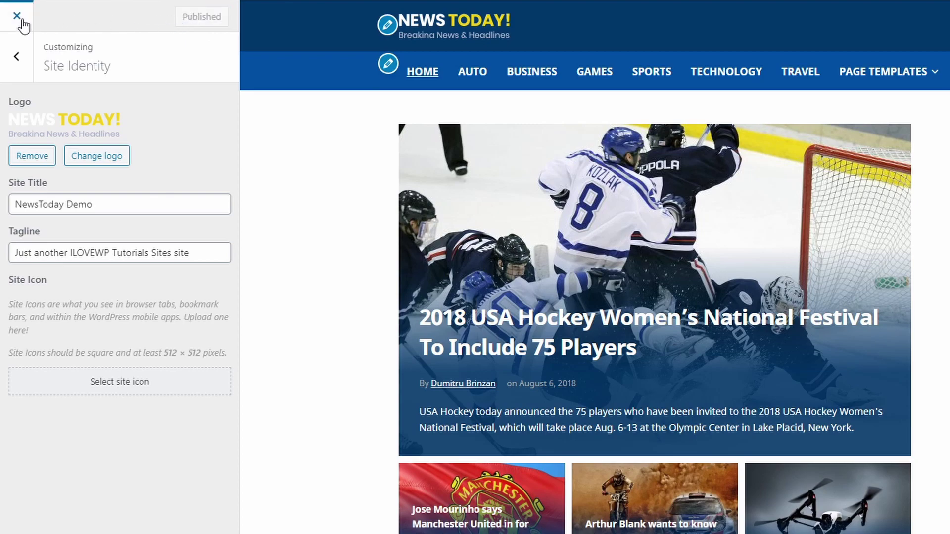
click(17, 16)
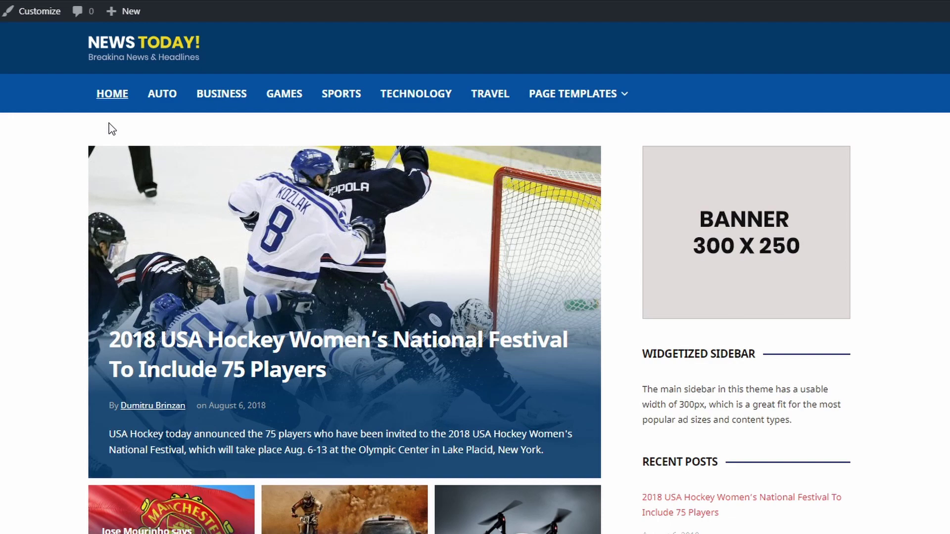
scroll(112, 129, down, 2)
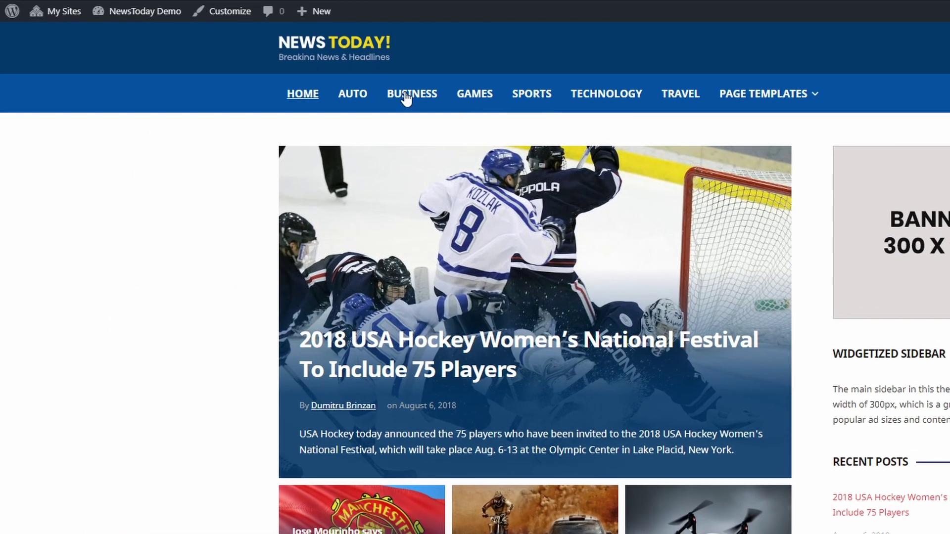
In Customizer Theme Settings, try the homepage featured posts toggle and review category and tag options.
click(233, 17)
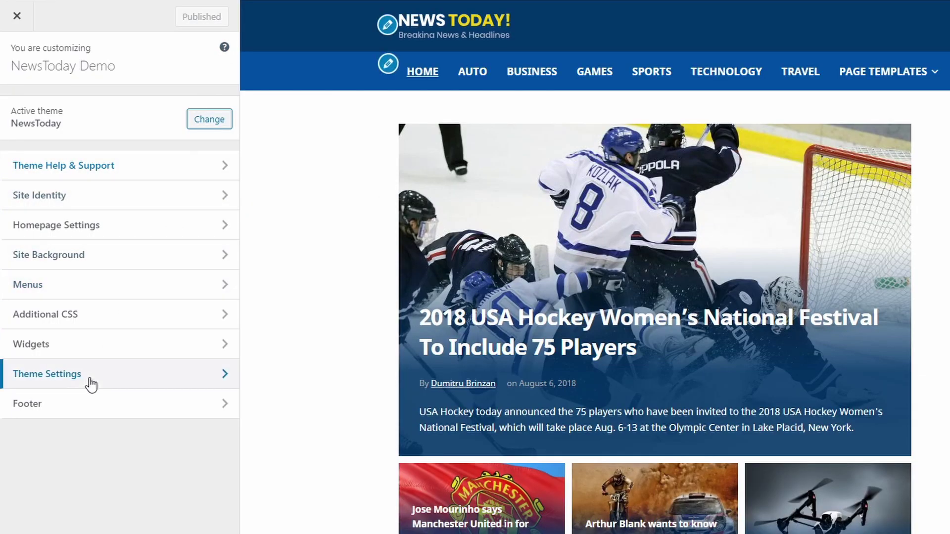
click(90, 385)
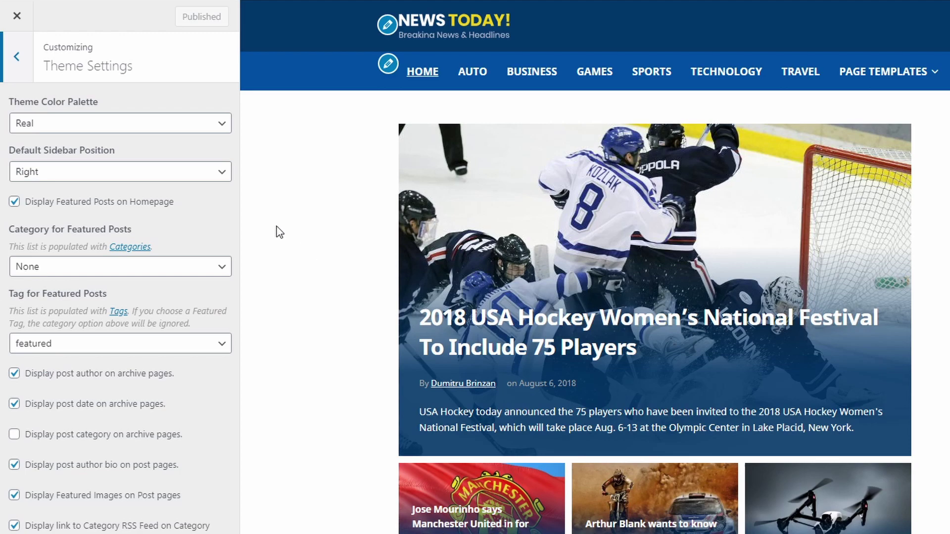
click(108, 207)
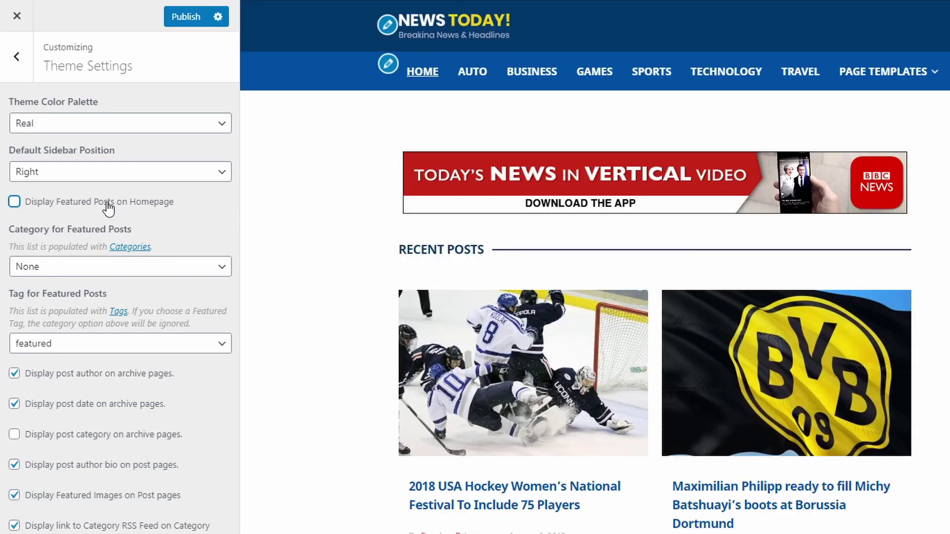
click(108, 204)
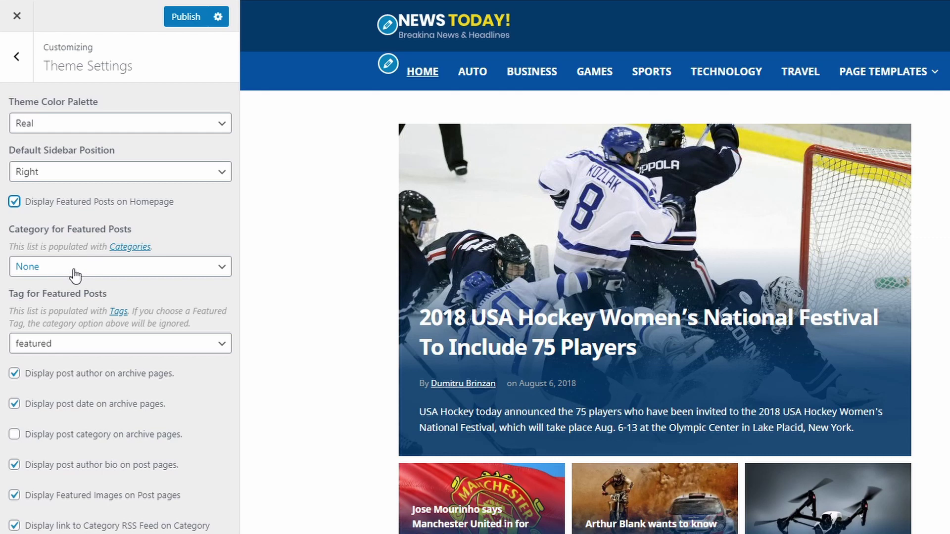
click(75, 276)
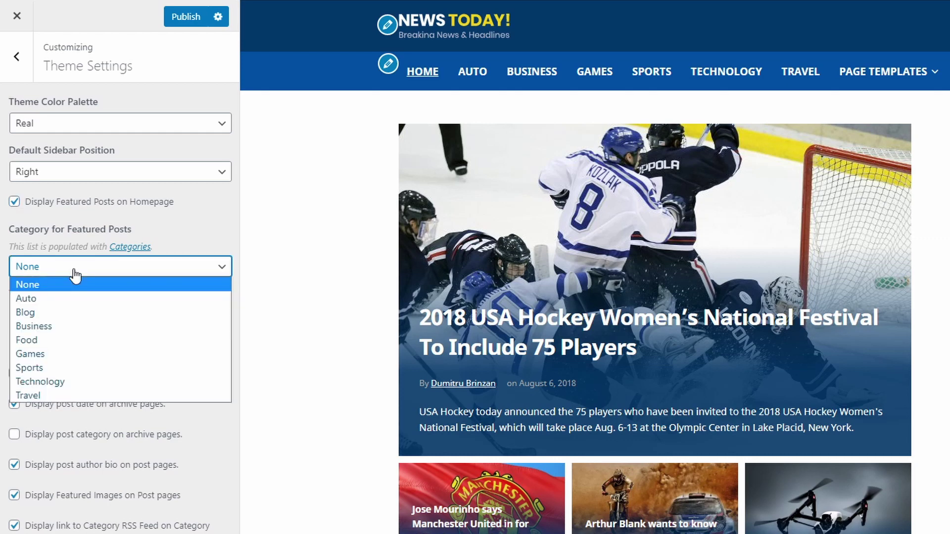
click(57, 276)
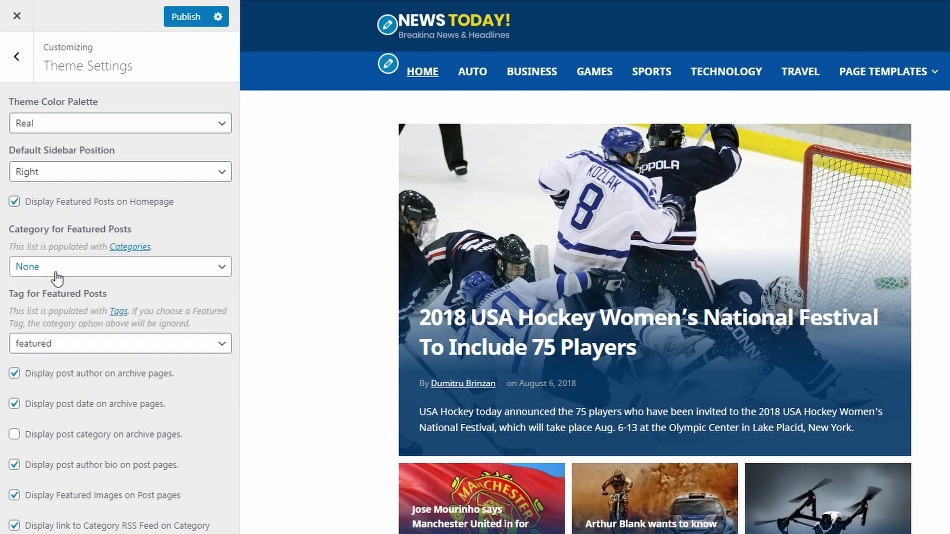
click(67, 342)
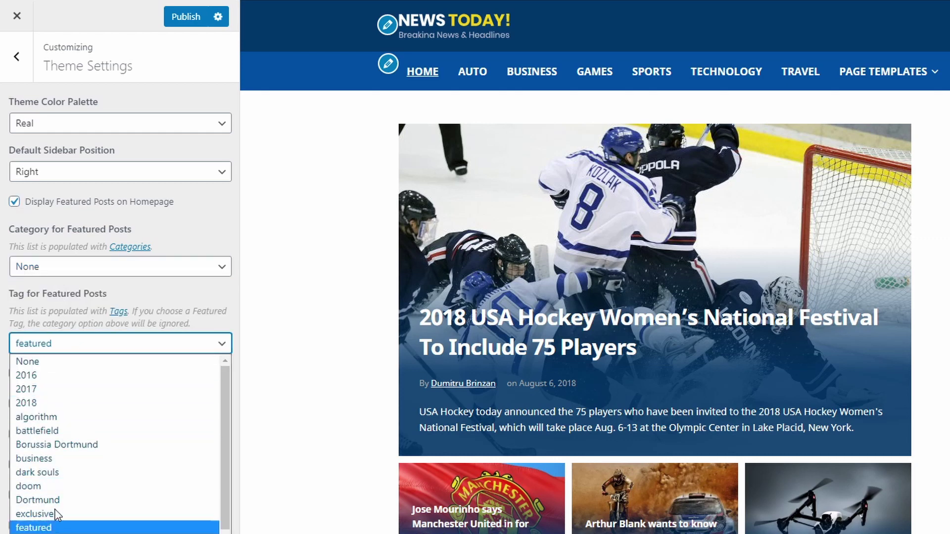
click(71, 349)
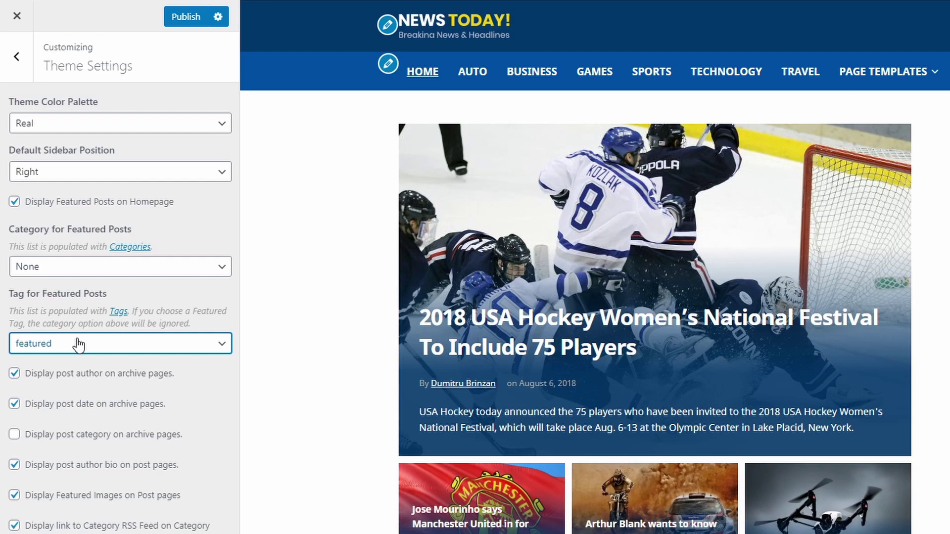
Set the featured-post tag to None and the category to Travel, after trying Food and Auto.
click(77, 345)
click(48, 359)
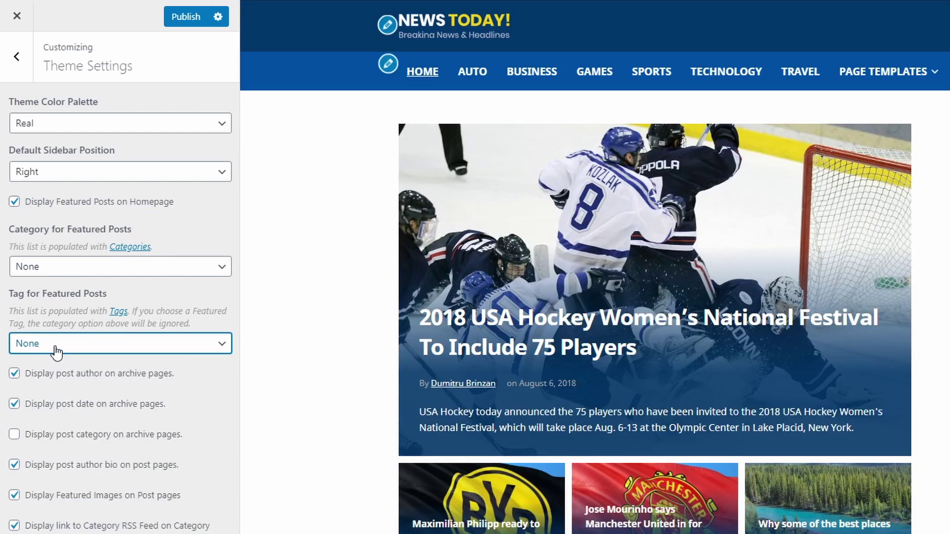
click(56, 269)
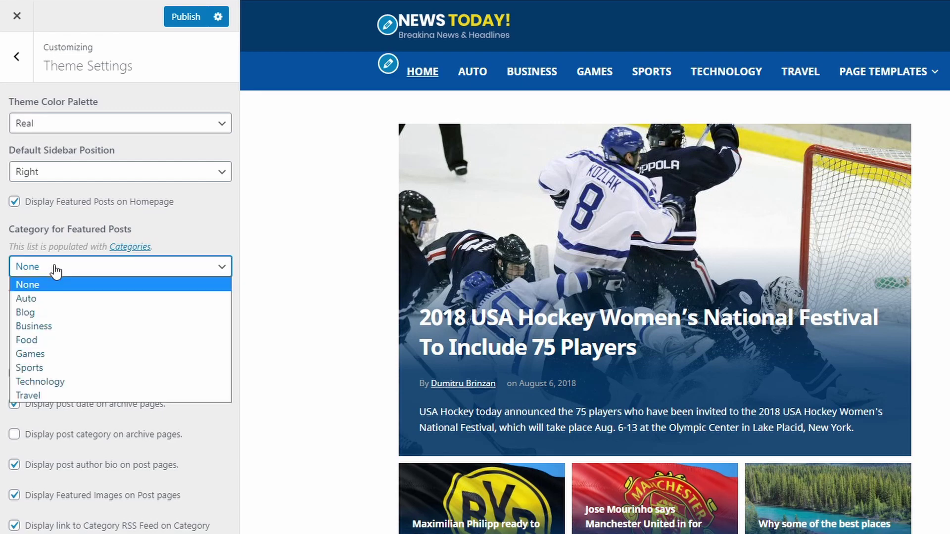
click(33, 341)
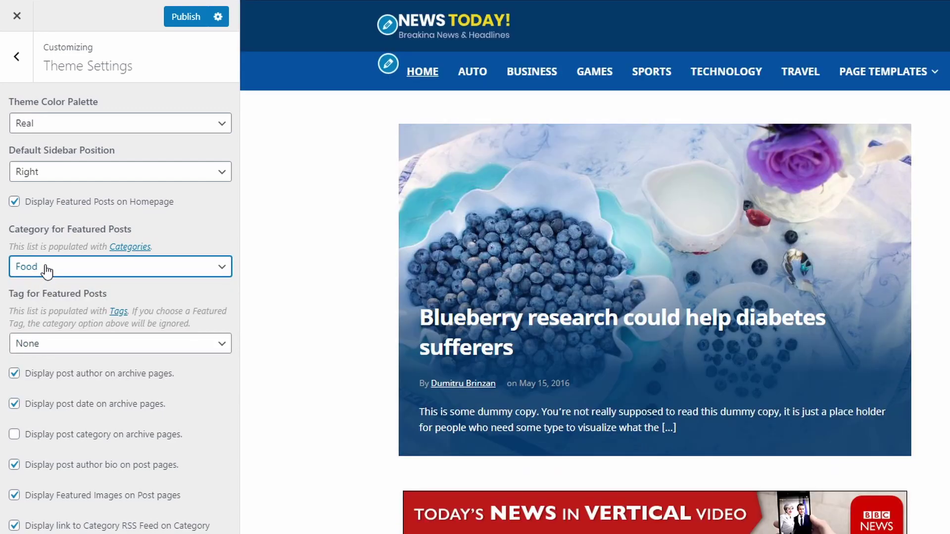
click(43, 270)
click(29, 299)
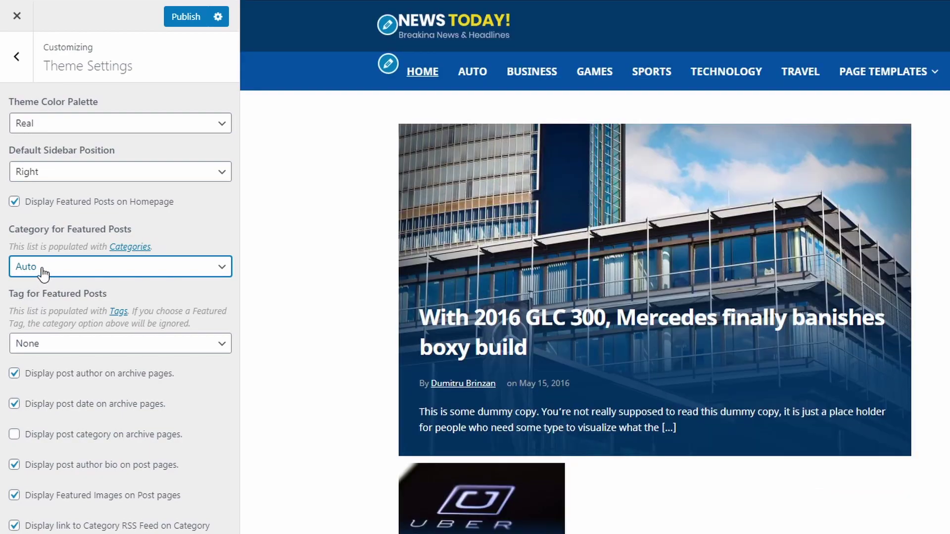
click(43, 270)
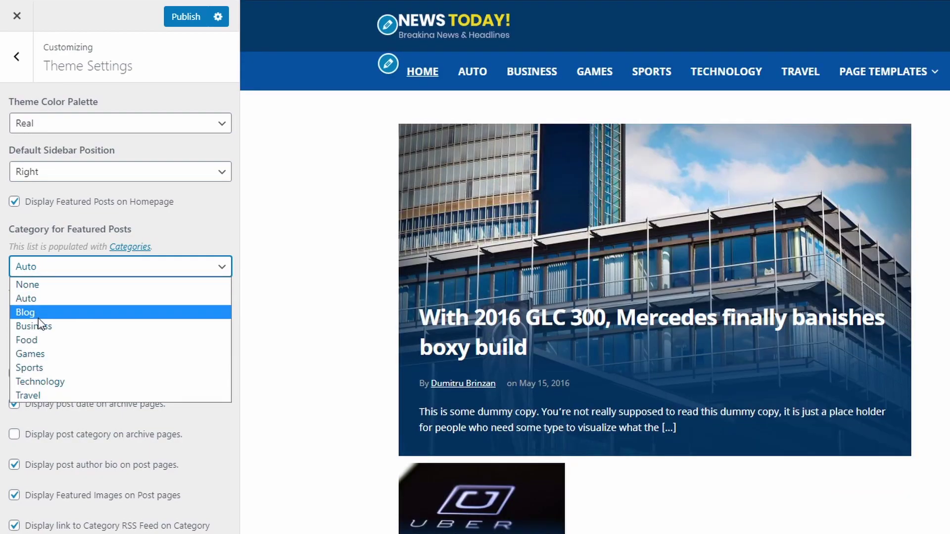
click(32, 394)
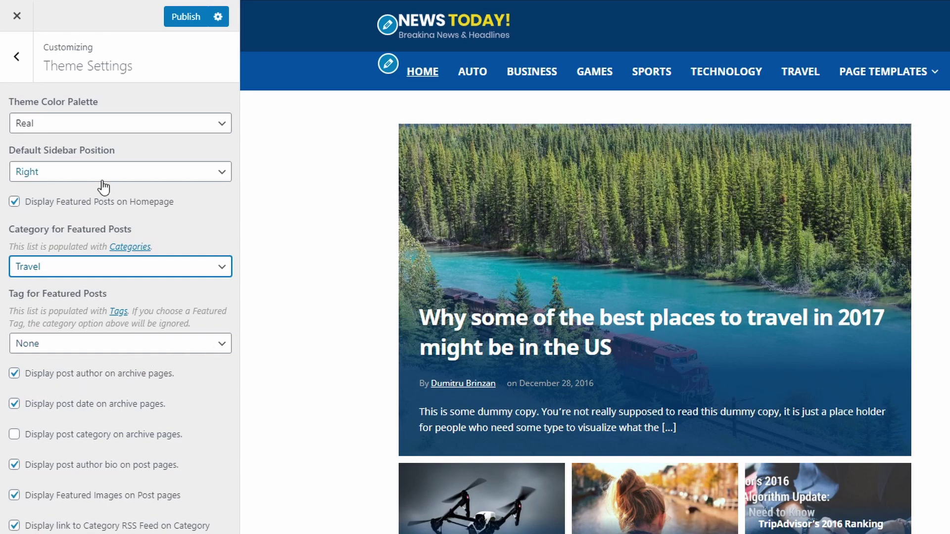
Apply the Atletico colour palette after trying Atlanta.
click(63, 129)
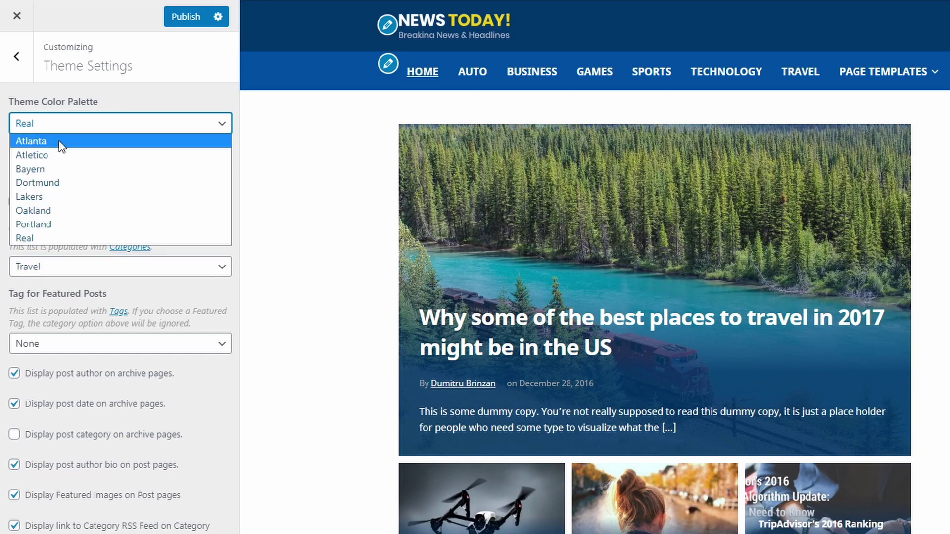
click(61, 143)
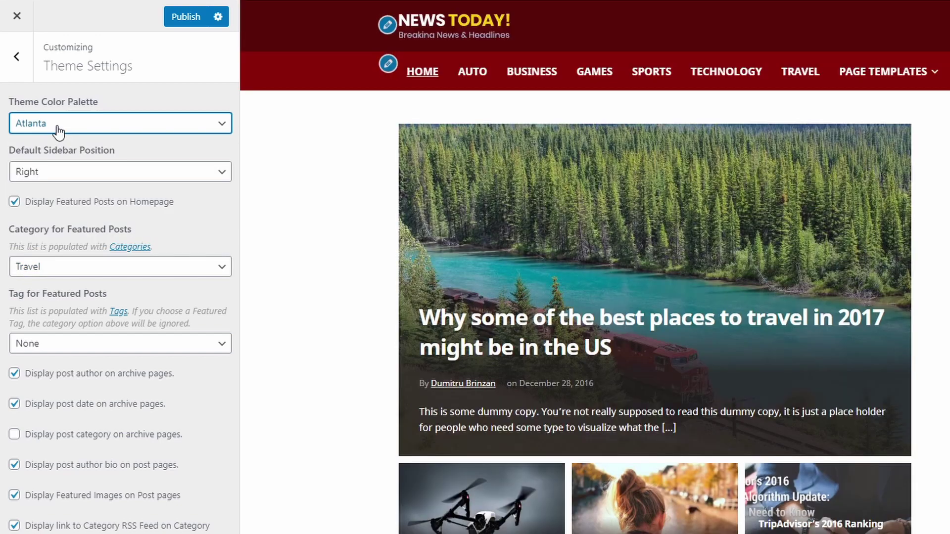
click(53, 129)
click(40, 155)
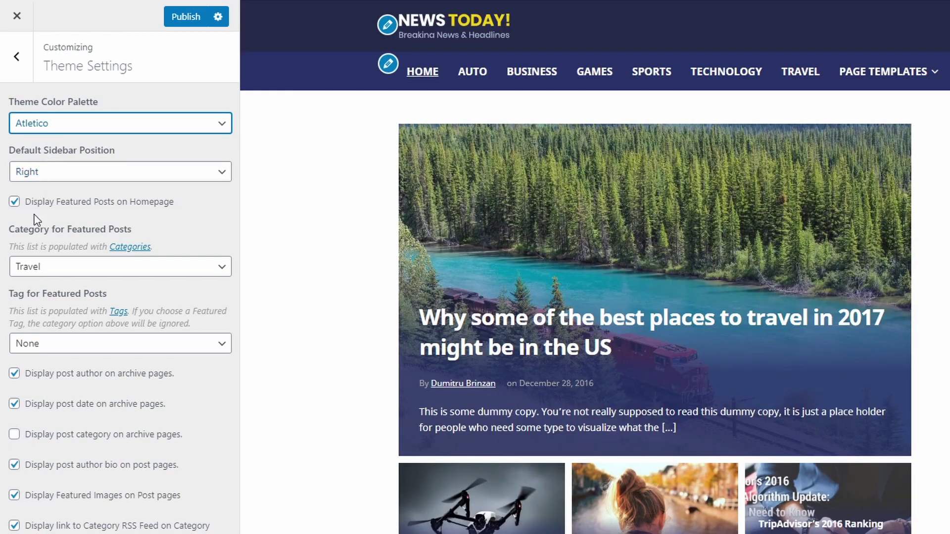
Set the default sidebar position to Left, then back to Right.
click(43, 180)
click(40, 187)
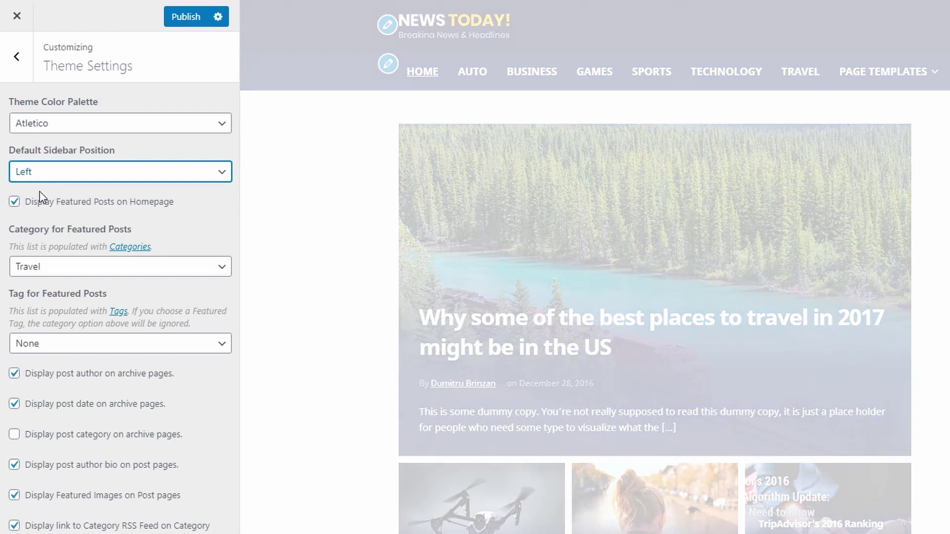
scroll(371, 340, down, 4)
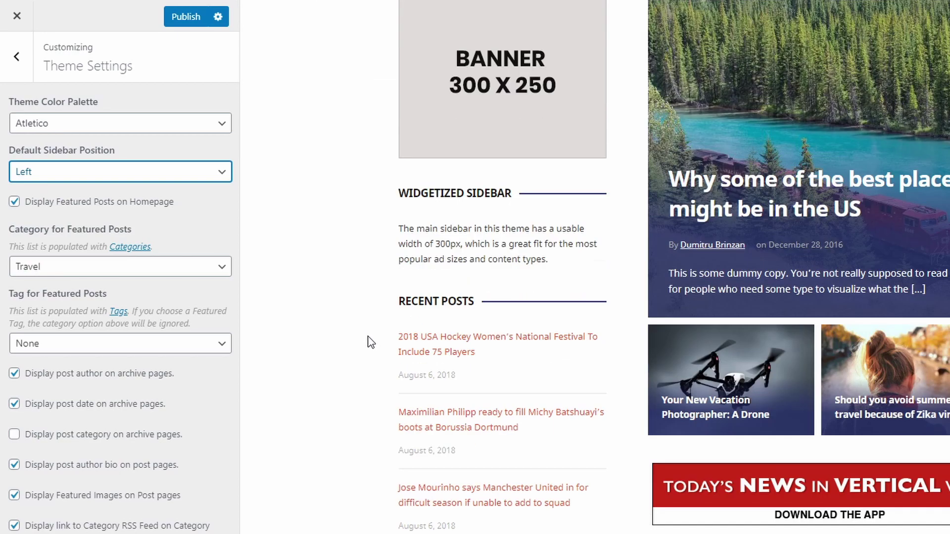
scroll(365, 337, up, 4)
click(121, 174)
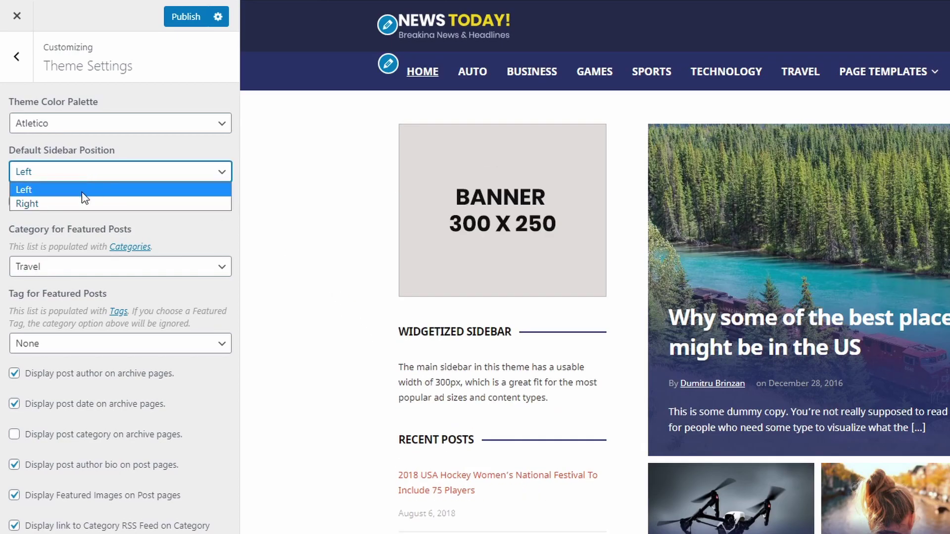
click(71, 204)
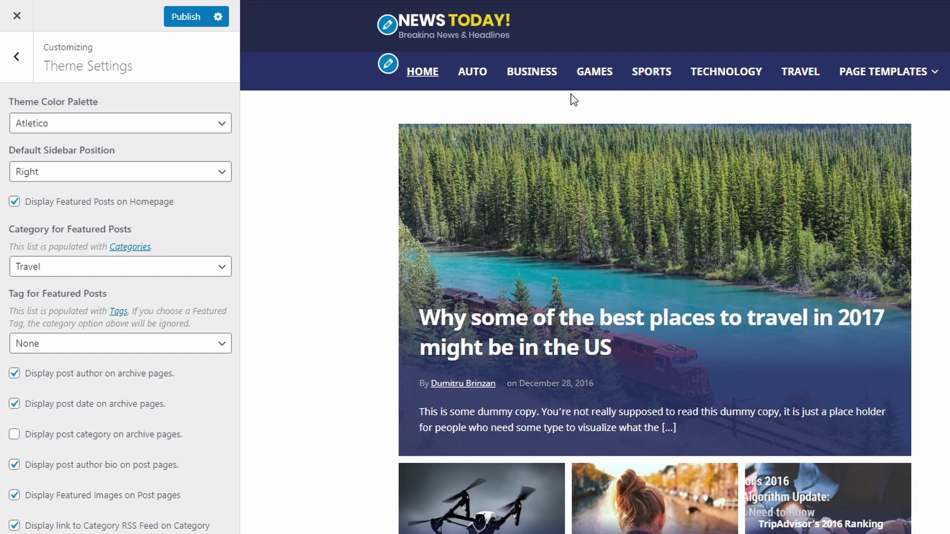
Preview the Travel archive and toggle post dates and authors on archive pages.
click(804, 76)
scroll(429, 294, down, 3)
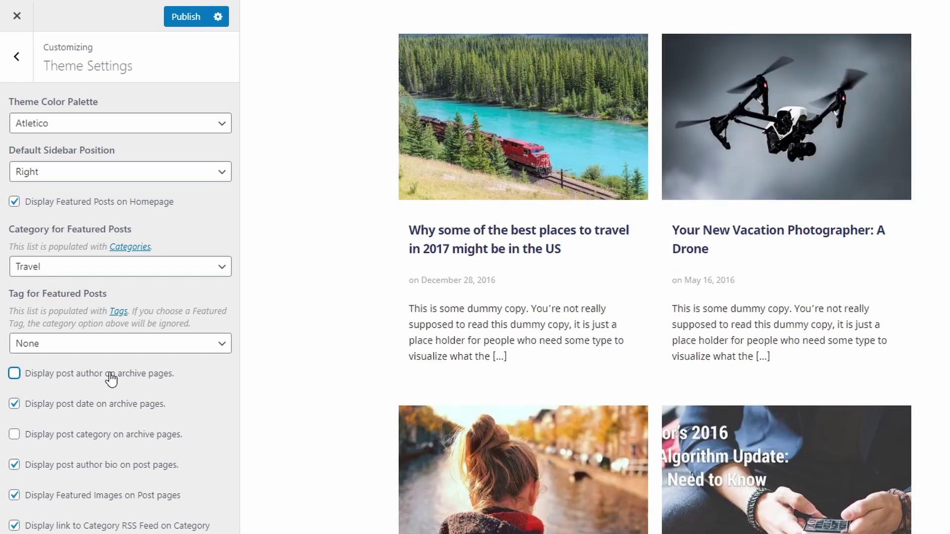
click(82, 410)
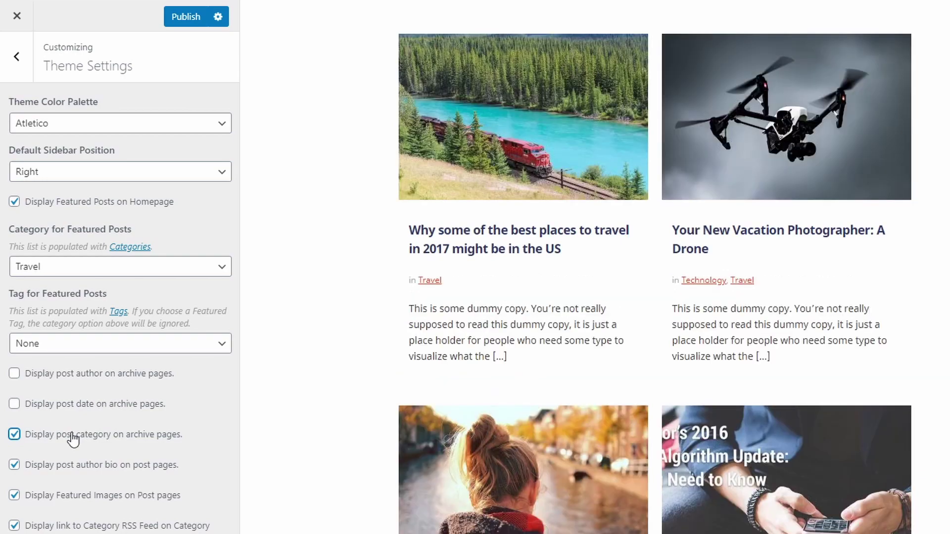
click(73, 404)
click(79, 376)
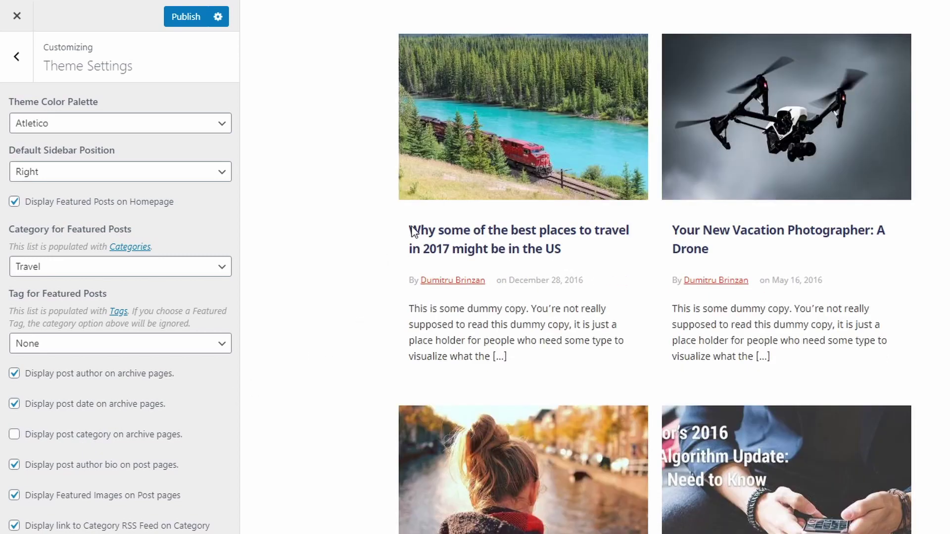
Preview the train travel post and try the author bio box option.
click(477, 164)
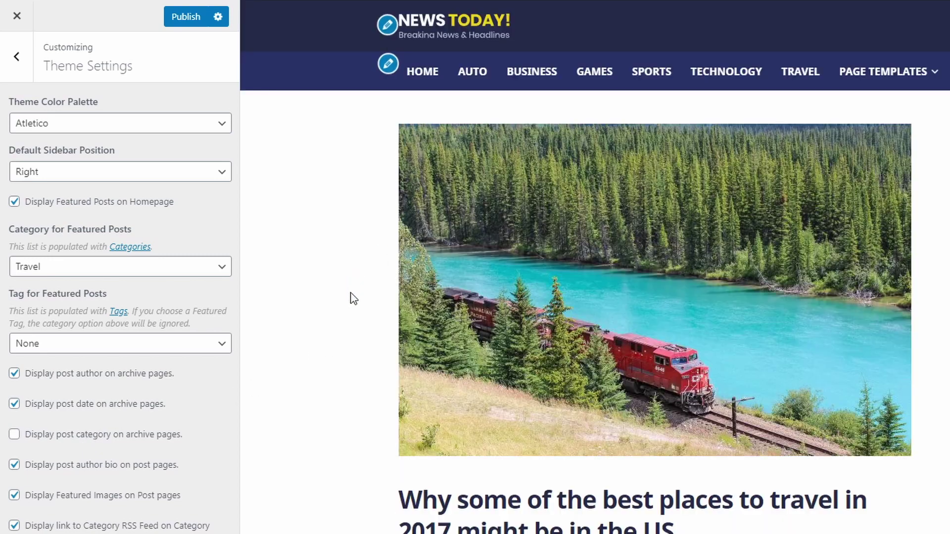
scroll(353, 322, down, 5)
scroll(353, 358, down, 15)
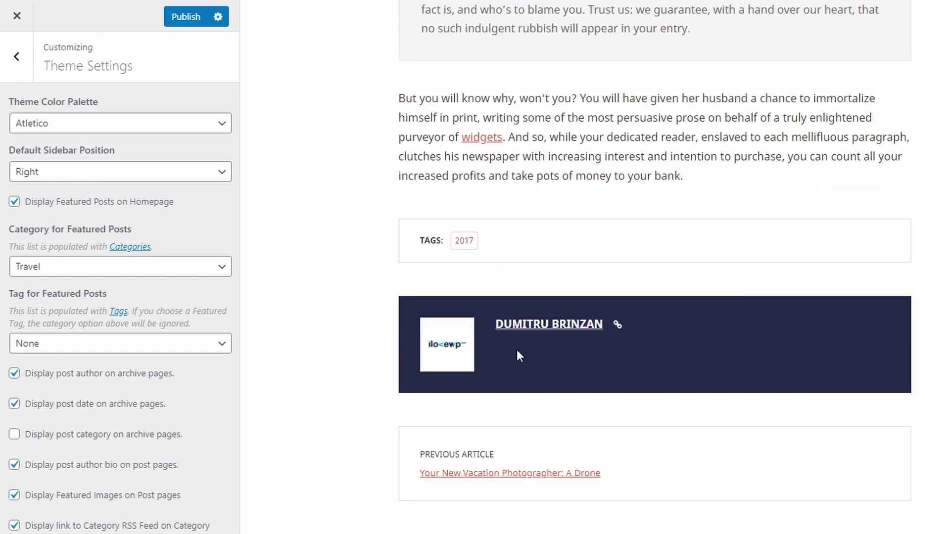
click(91, 471)
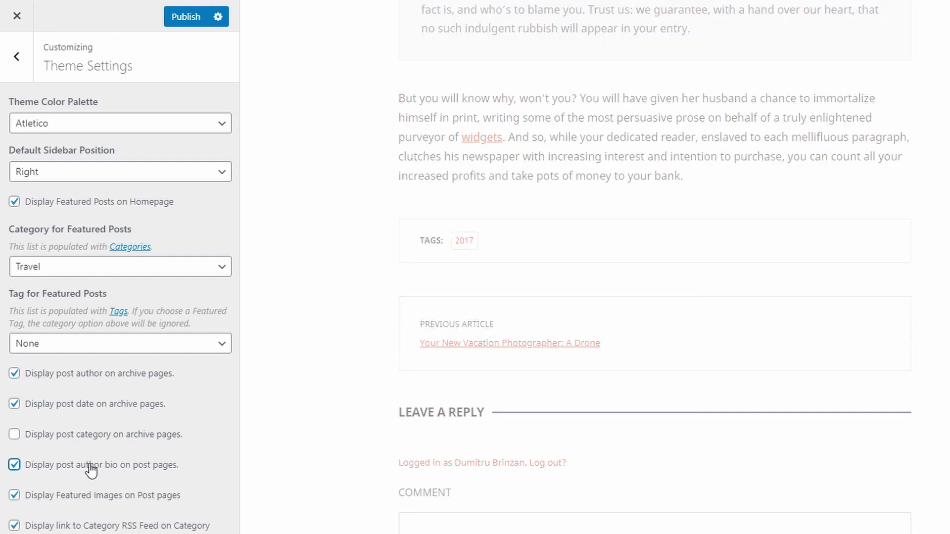
scroll(354, 428, up, 15)
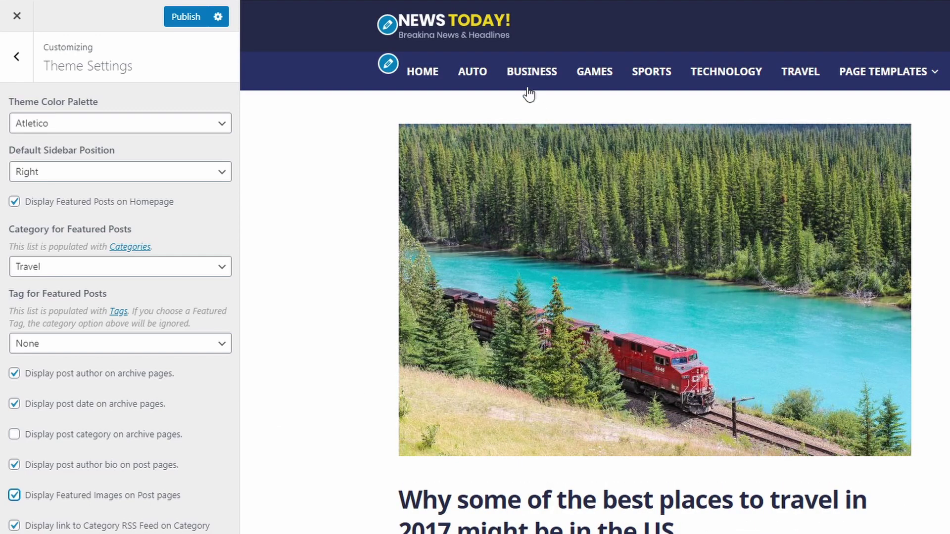
Preview the Business archive and toggle the category RSS feed link off and on.
click(525, 79)
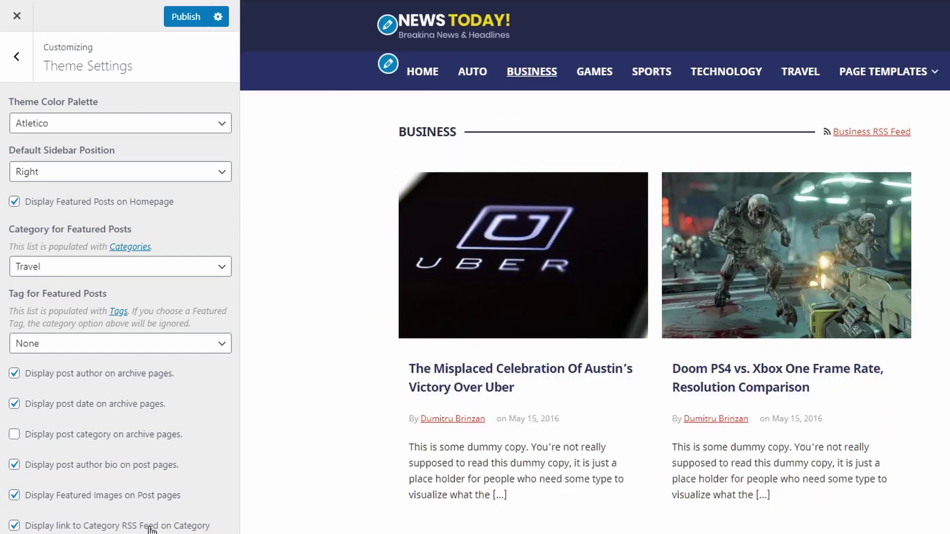
click(15, 525)
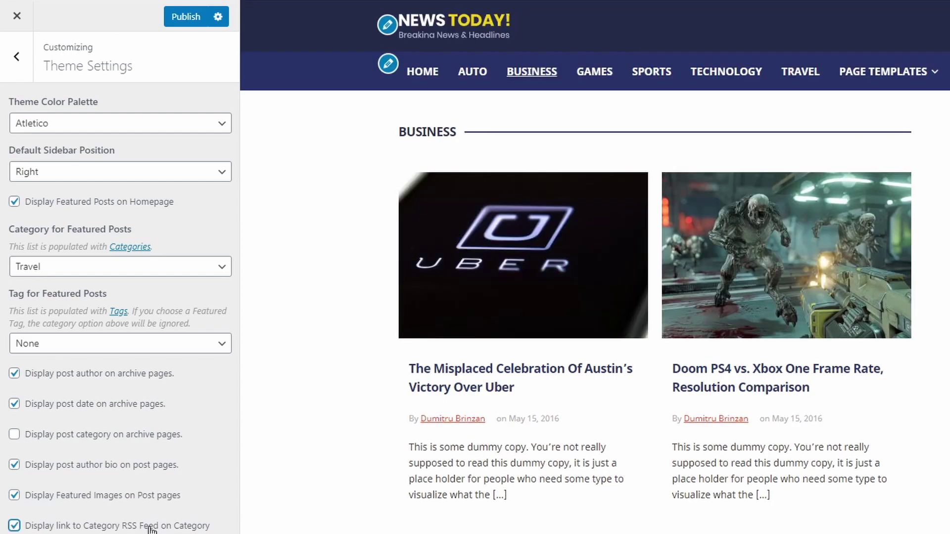
click(14, 526)
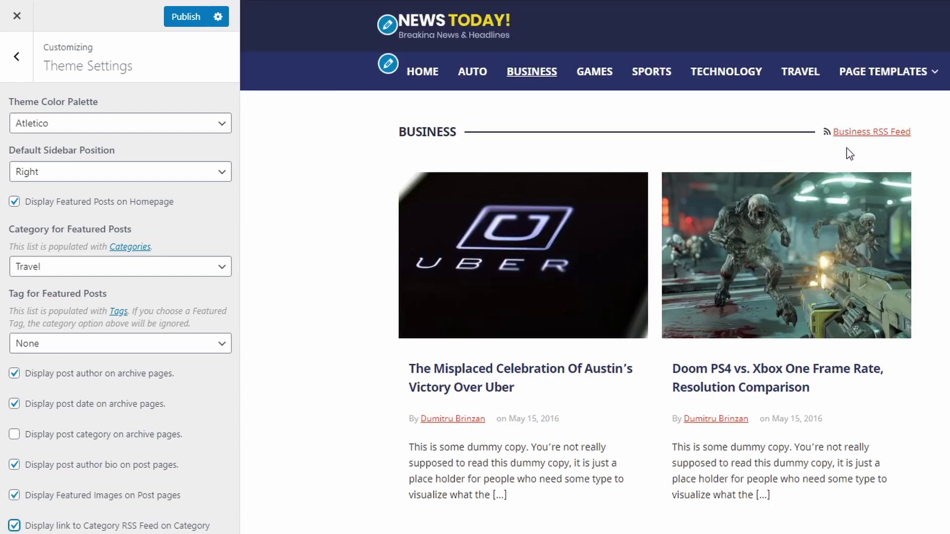